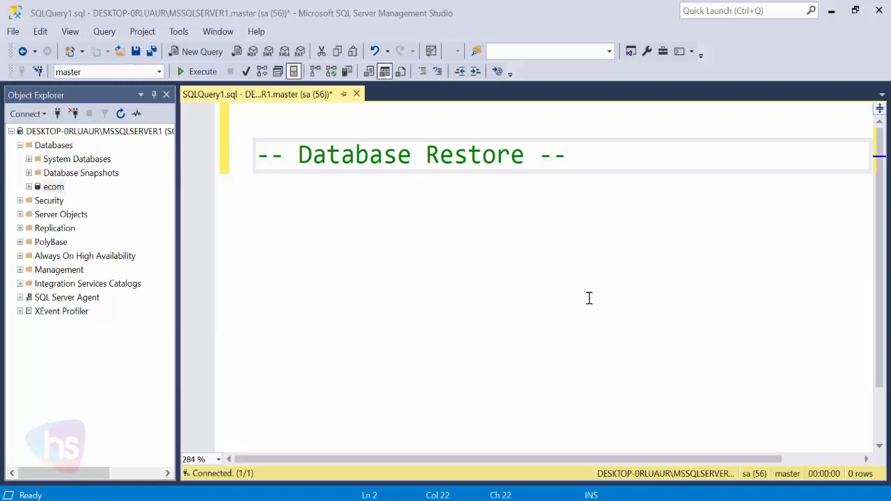
Bring the E:\backup folder window holding ecom.bak to the front
mouse_move(360, 500)
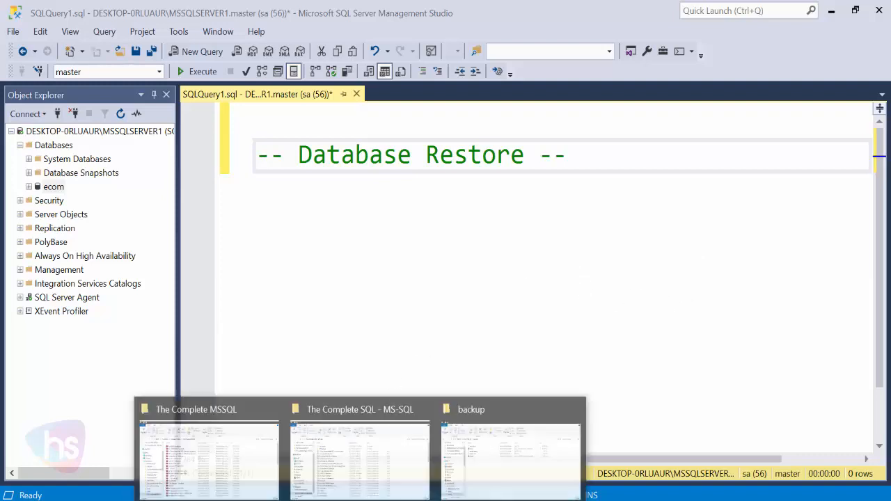
click(494, 416)
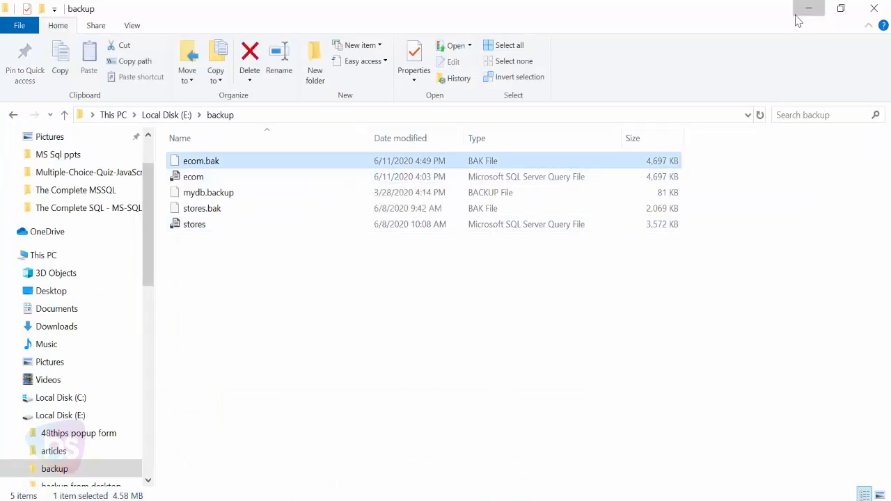
Minimize the backup folder, return to the query editor and select the Databases folder
click(798, 20)
click(367, 274)
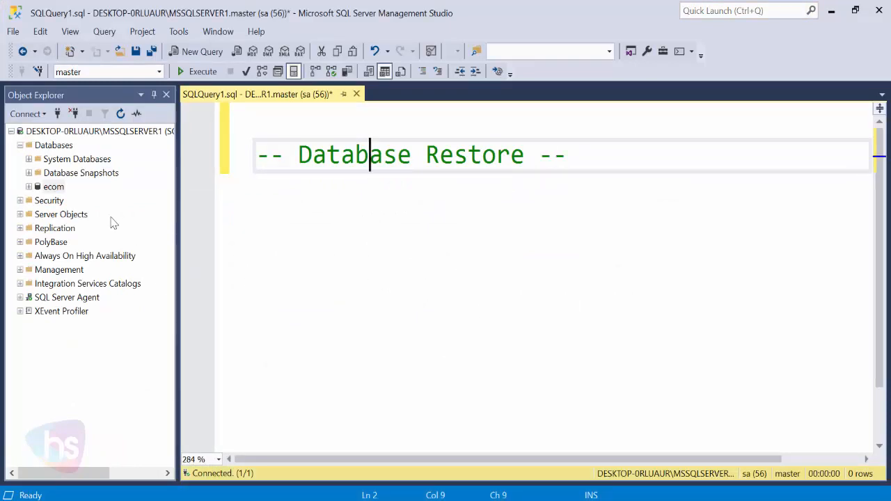
click(57, 151)
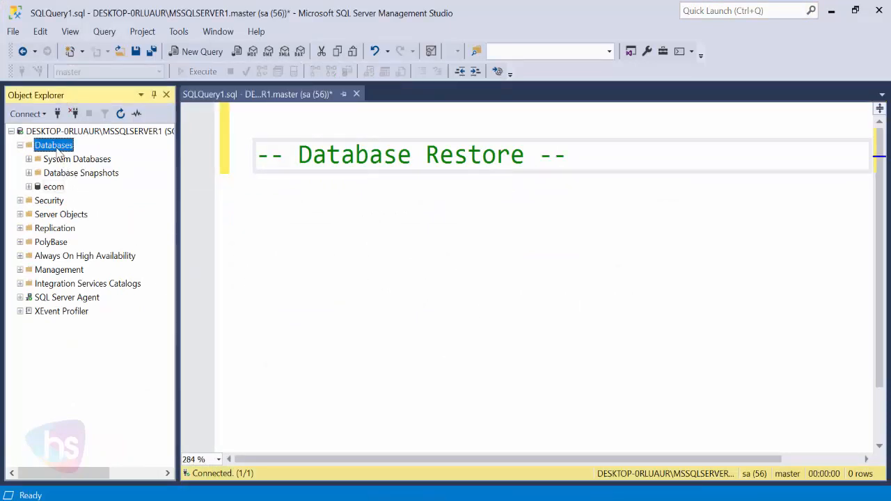
Create a new database named 'ecomstore', correcting the mistyped 'ecommstore' before confirming
right_click(59, 152)
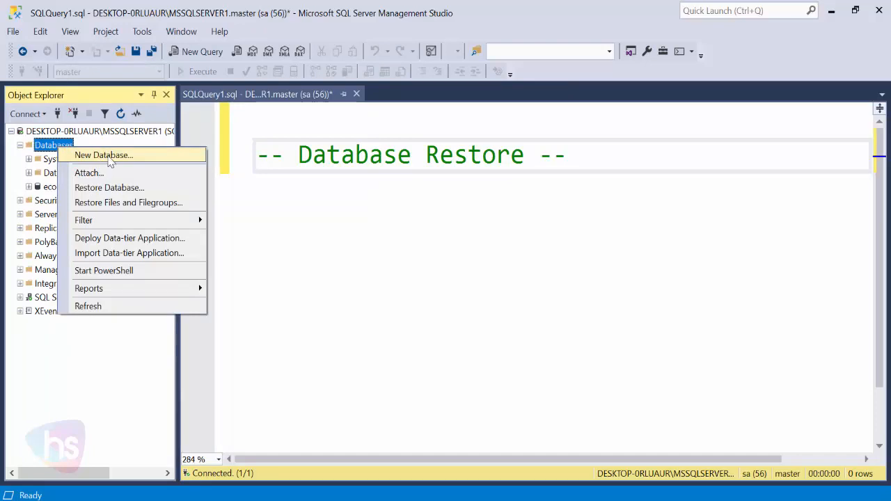
click(105, 158)
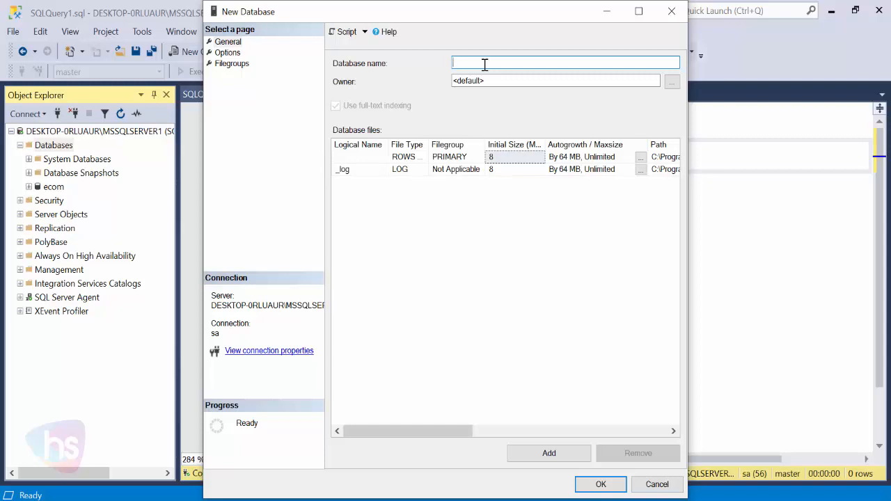
text(ecommstore)
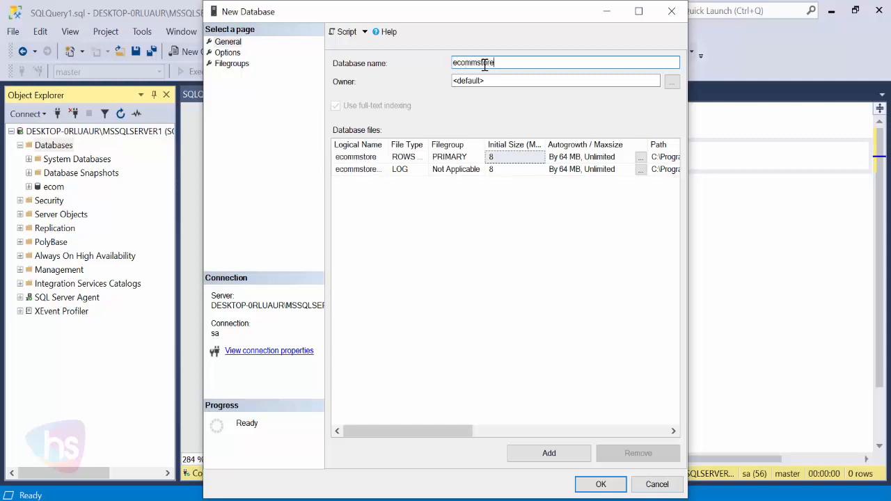
click(485, 62)
key(BackSpace)
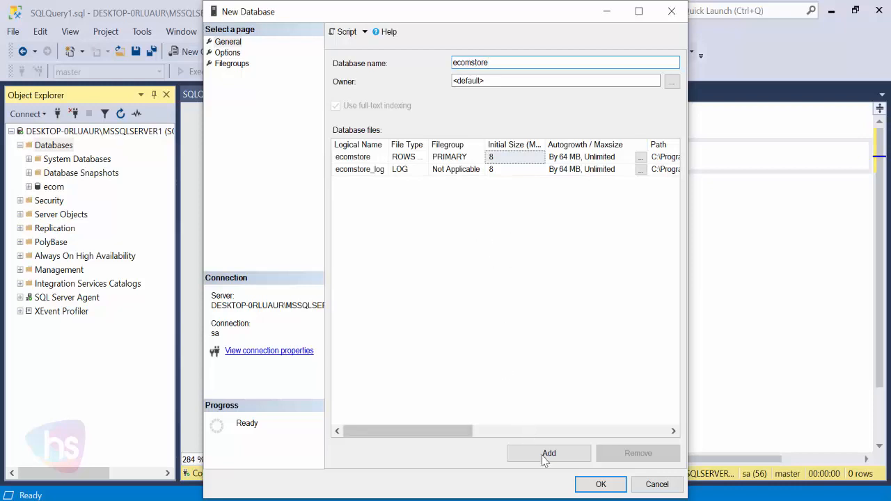
click(228, 53)
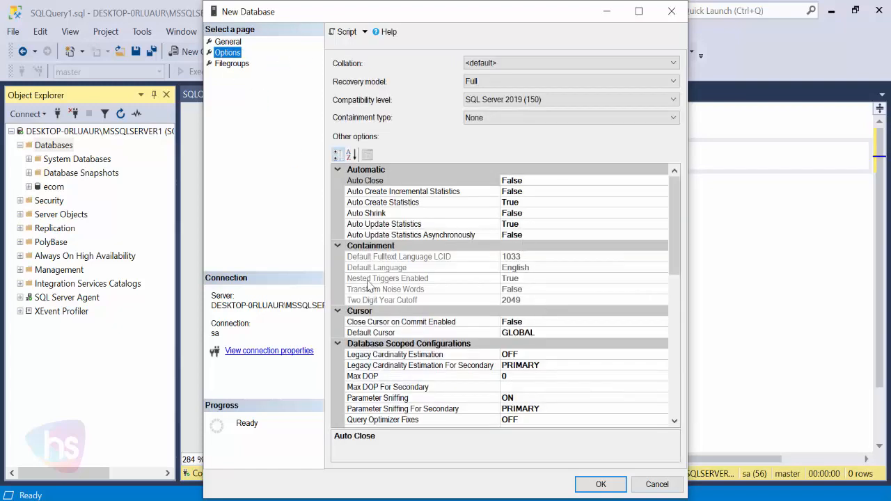
click(232, 44)
click(597, 483)
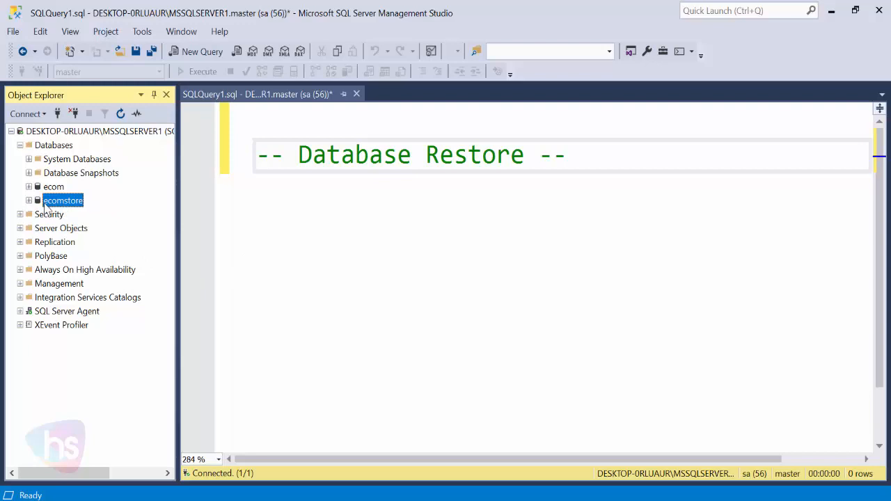
click(291, 493)
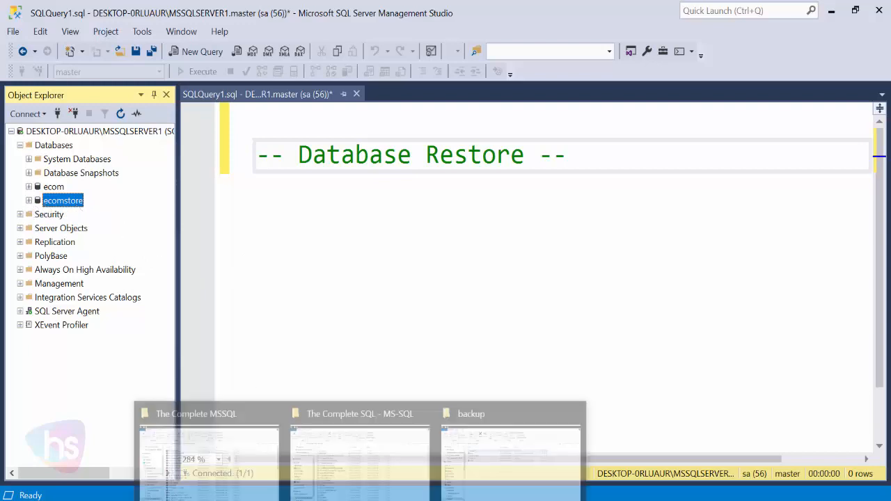
click(477, 410)
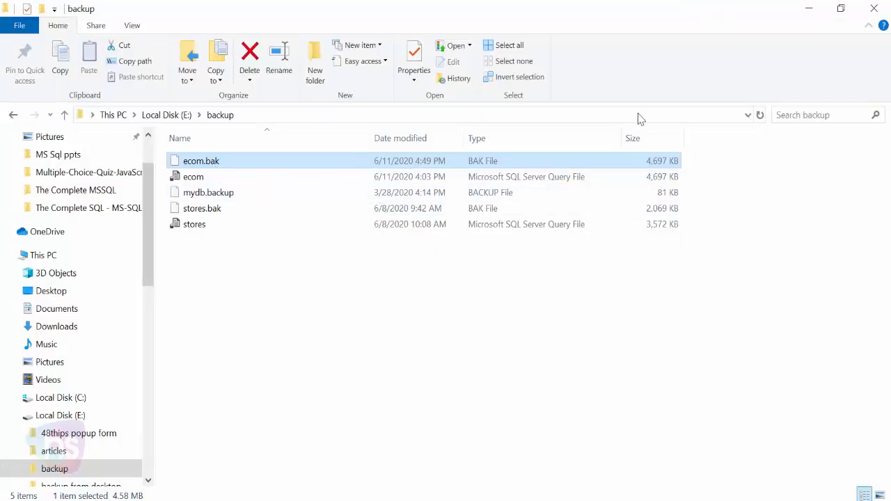
click(811, 9)
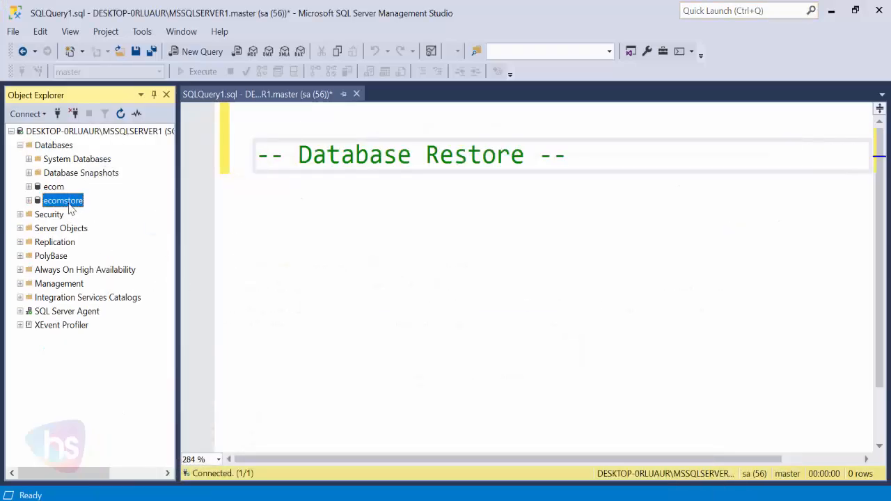
Expand ecomstore's Tables, External Tables and Graph Tables folders to confirm no user tables exist
click(29, 201)
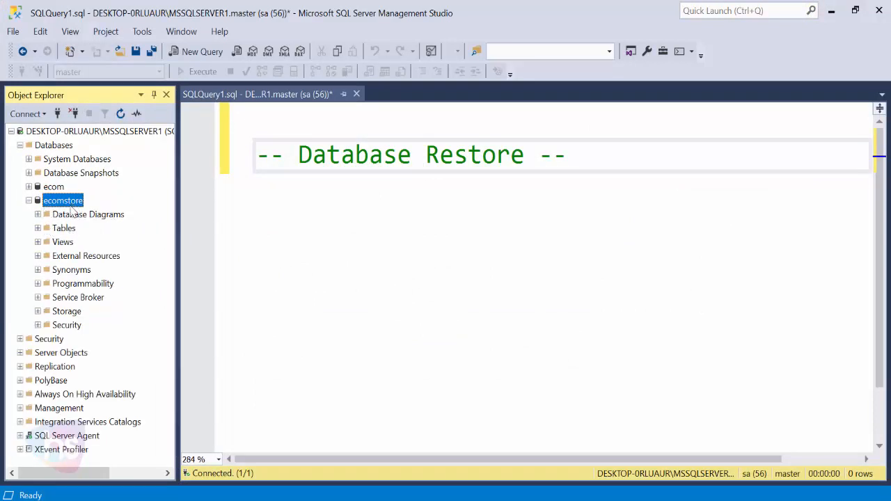
click(38, 228)
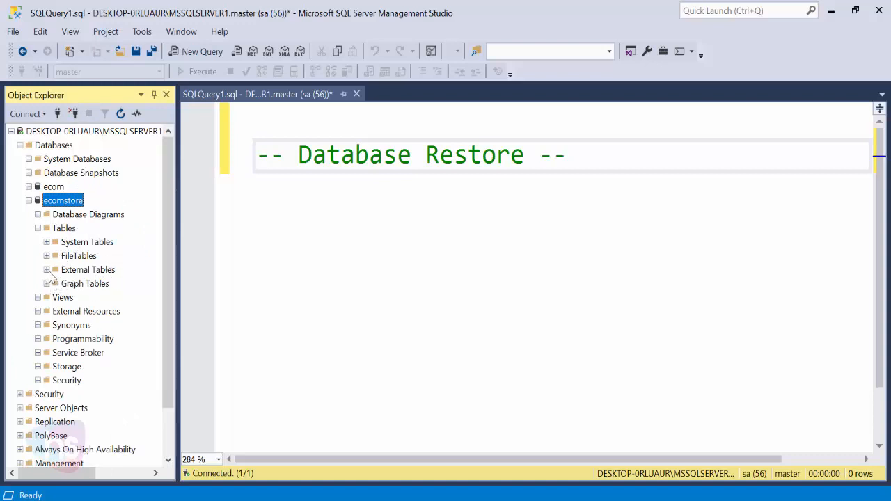
click(47, 270)
click(46, 284)
click(39, 228)
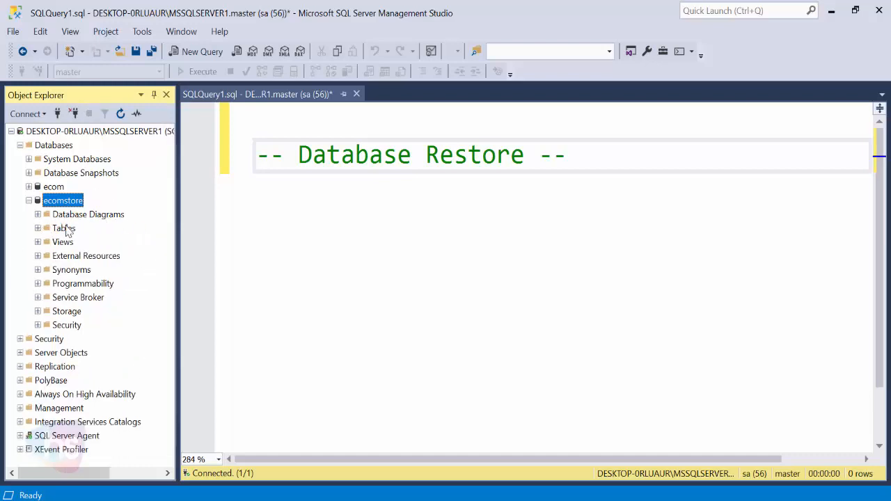
double_click(67, 230)
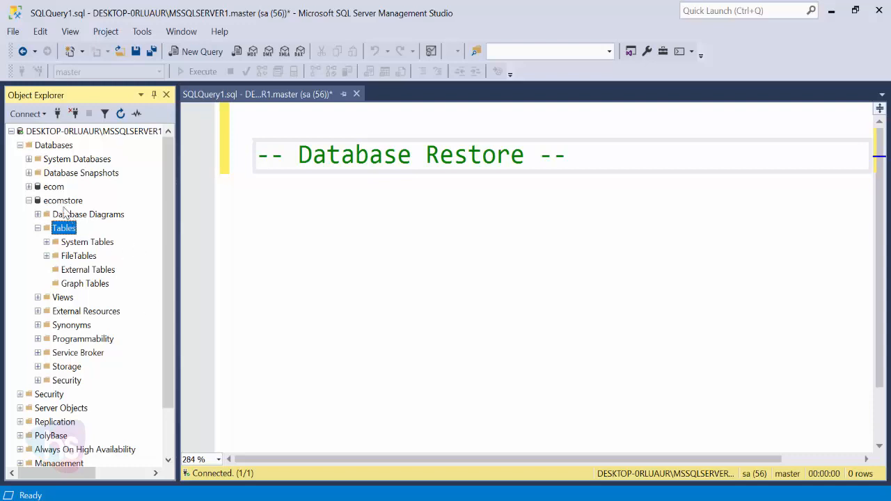
click(67, 202)
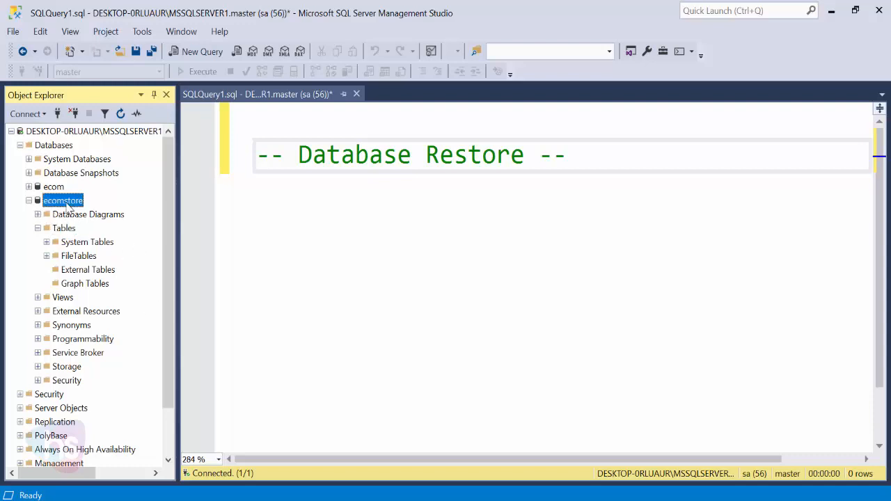
right_click(69, 206)
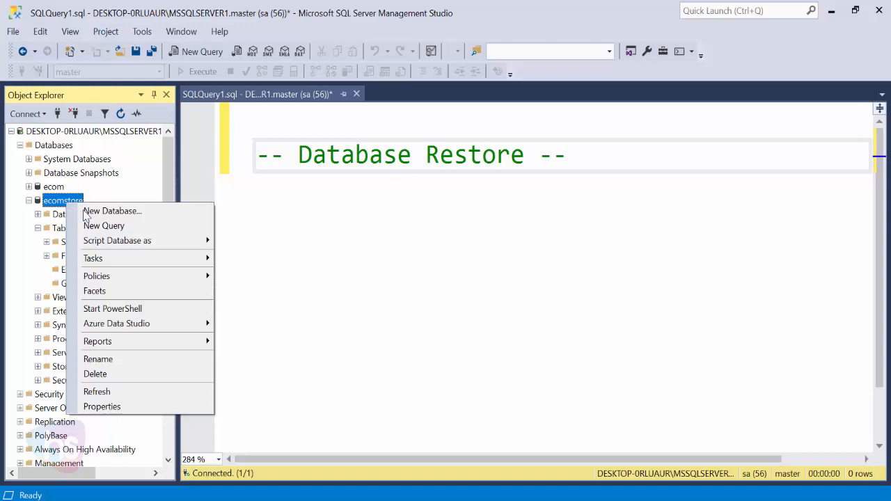
Open the Restore Database dialog for ecomstore via Tasks > Restore > Database
mouse_move(145, 259)
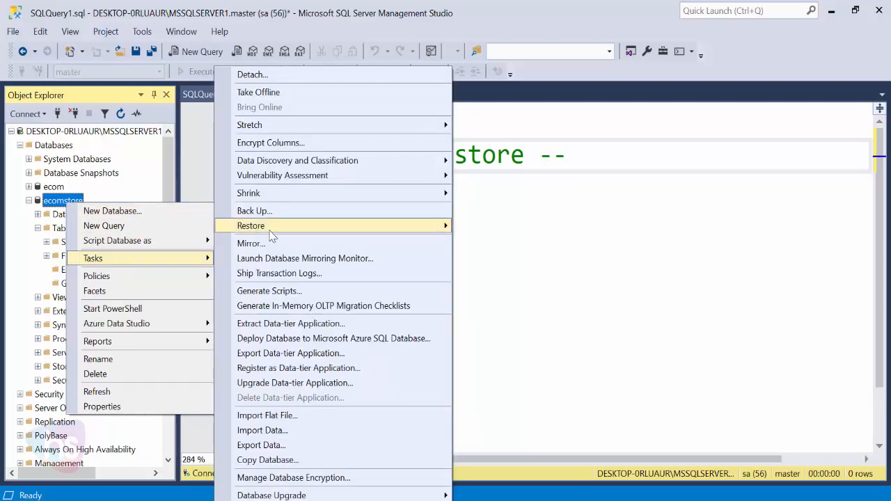
mouse_move(289, 232)
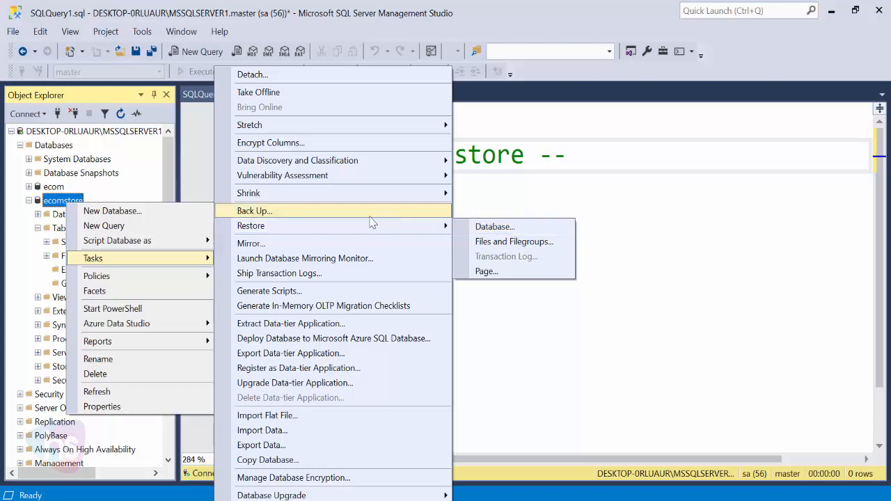
click(528, 232)
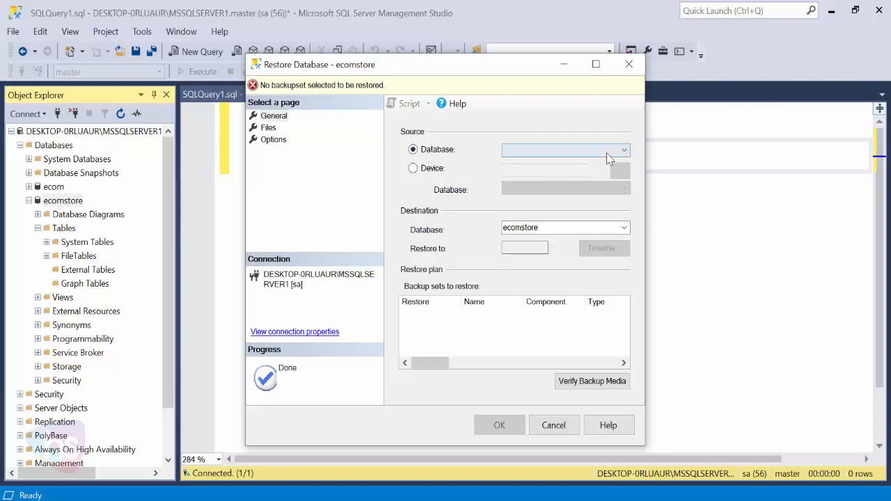
Choose Device as the restore source, keeping File as the backup media type
click(414, 169)
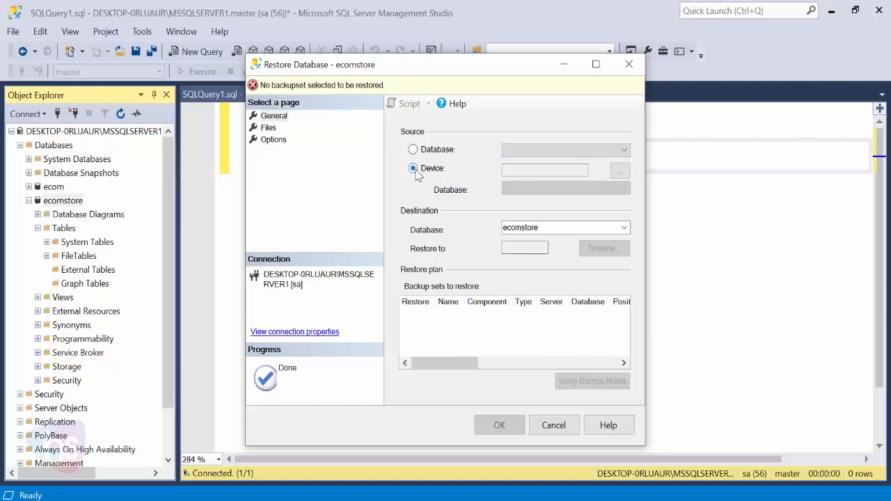
click(623, 175)
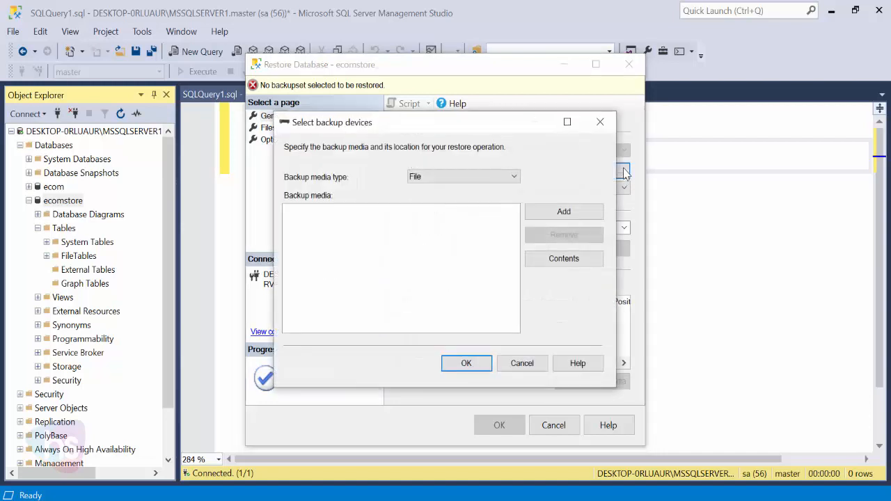
click(516, 178)
click(518, 183)
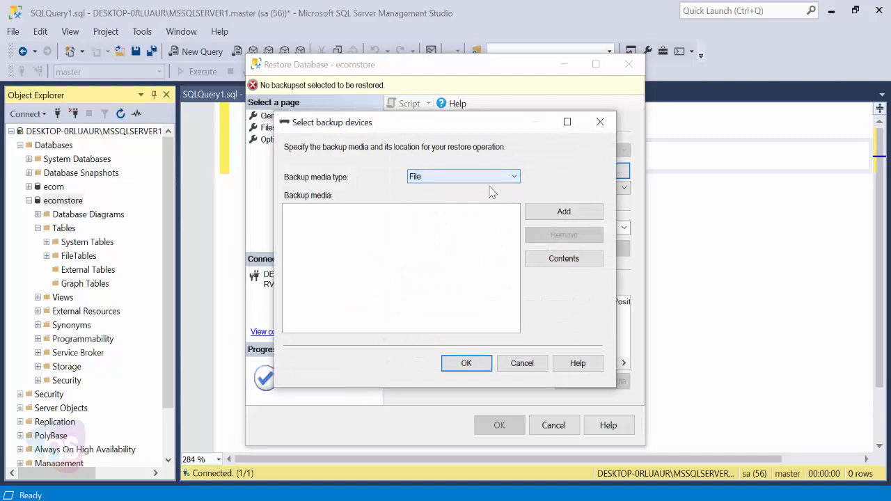
click(515, 178)
click(429, 189)
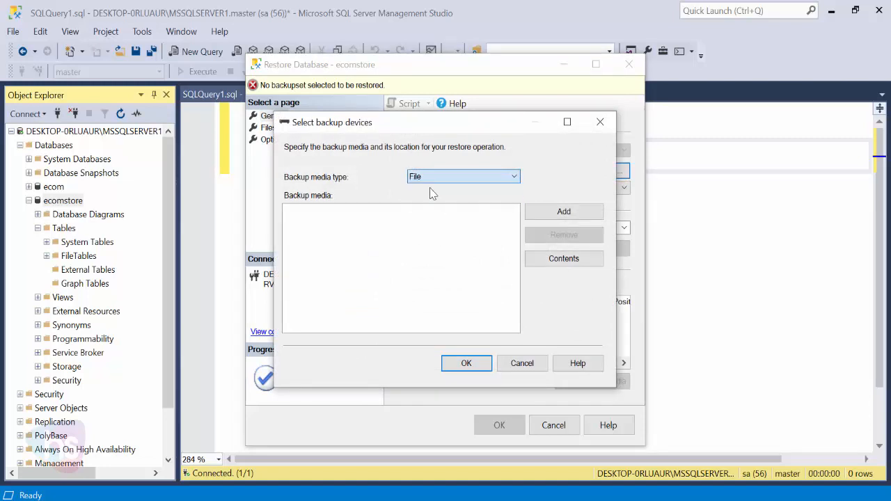
Add a backup file by browsing to E:\backup and selecting ecom.bak
click(557, 212)
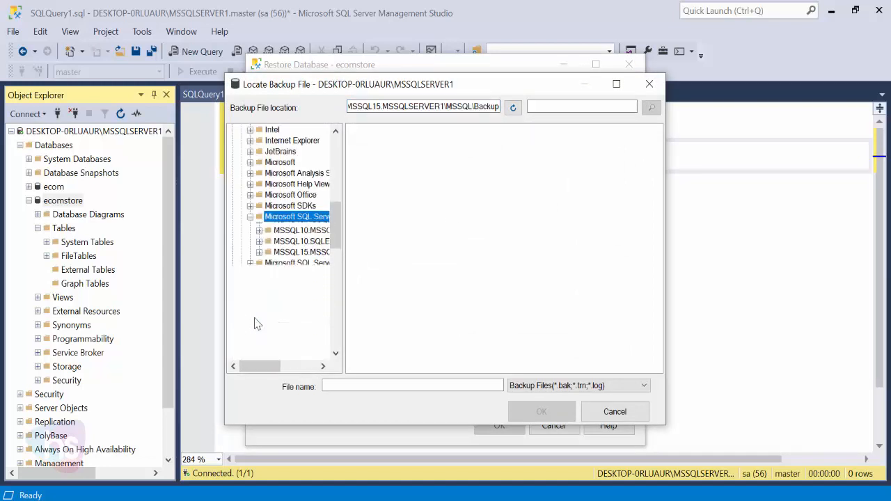
key(Down)
key(Down)
key(Down)
key(Down)
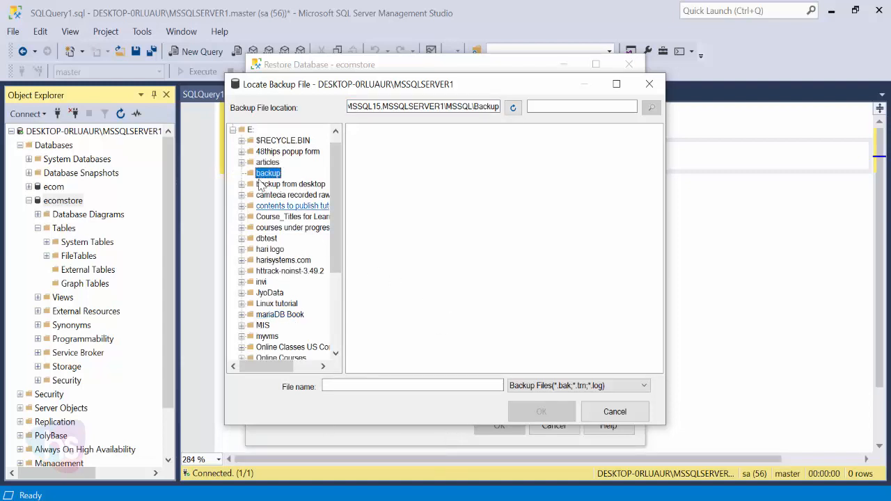
click(263, 163)
click(266, 173)
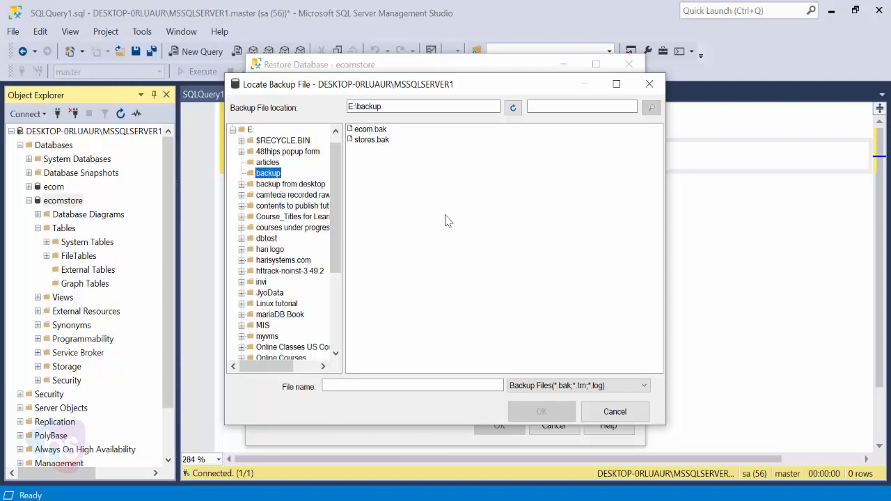
key(Tab)
click(368, 131)
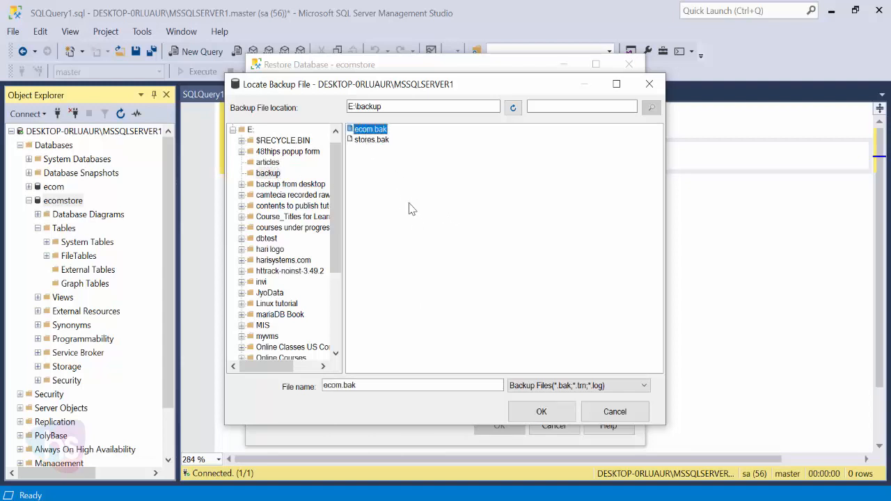
click(268, 173)
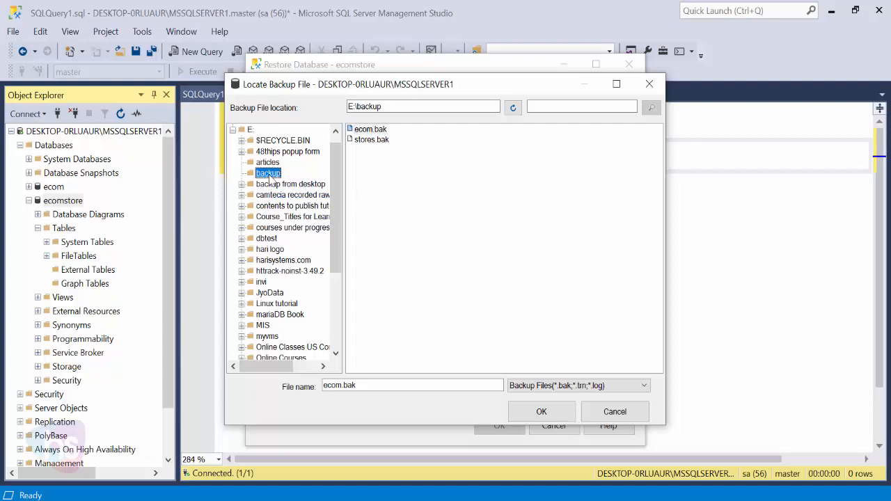
click(376, 130)
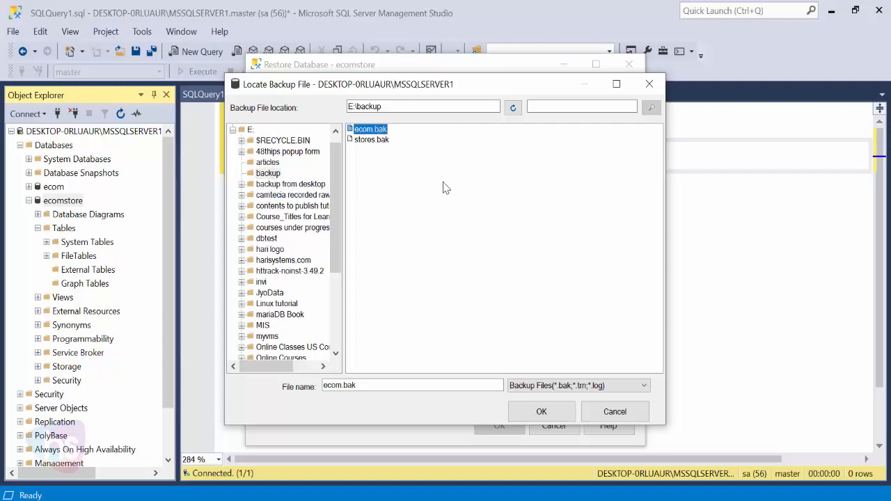
Check the backup folder in File Explorer, then confirm ecom.bak as the restore device
click(373, 500)
click(508, 424)
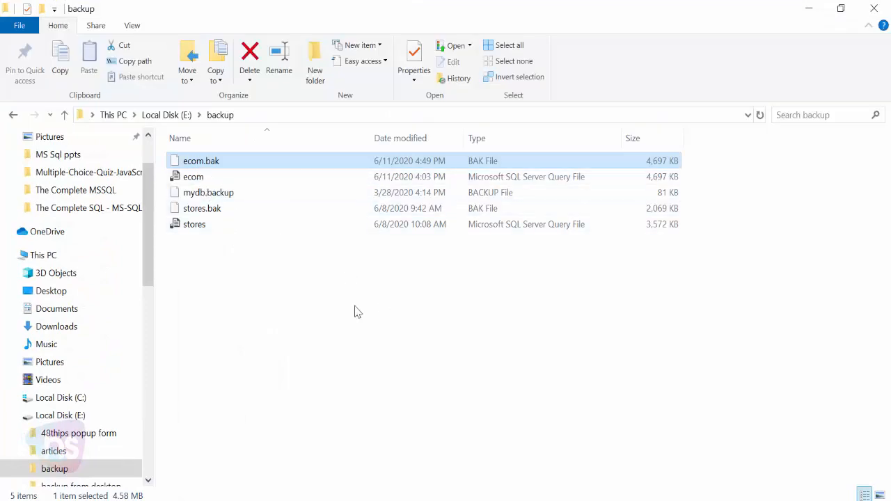
click(809, 8)
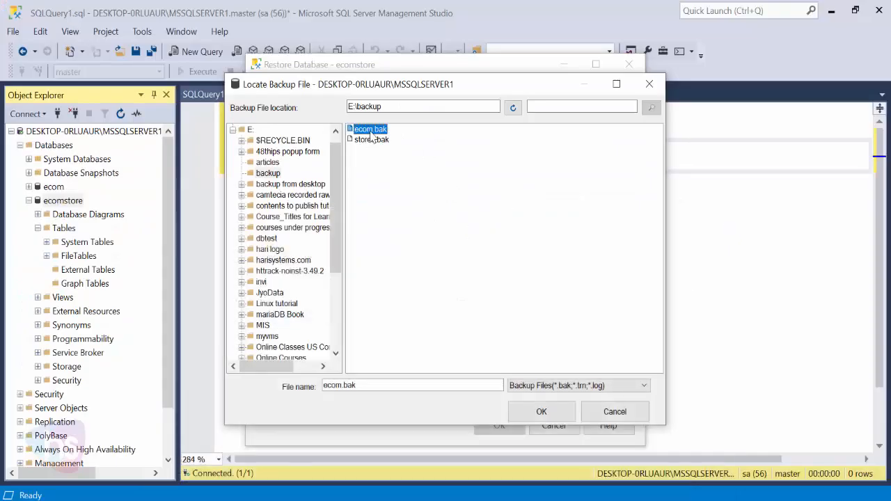
click(541, 412)
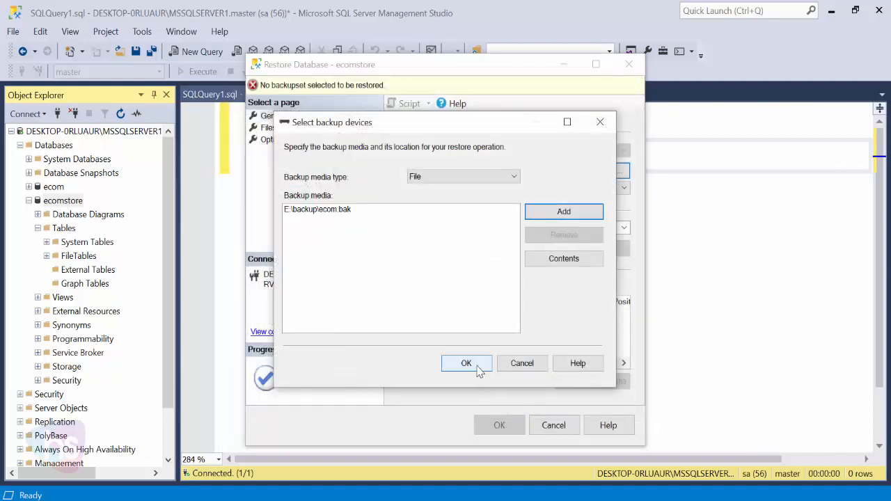
click(478, 369)
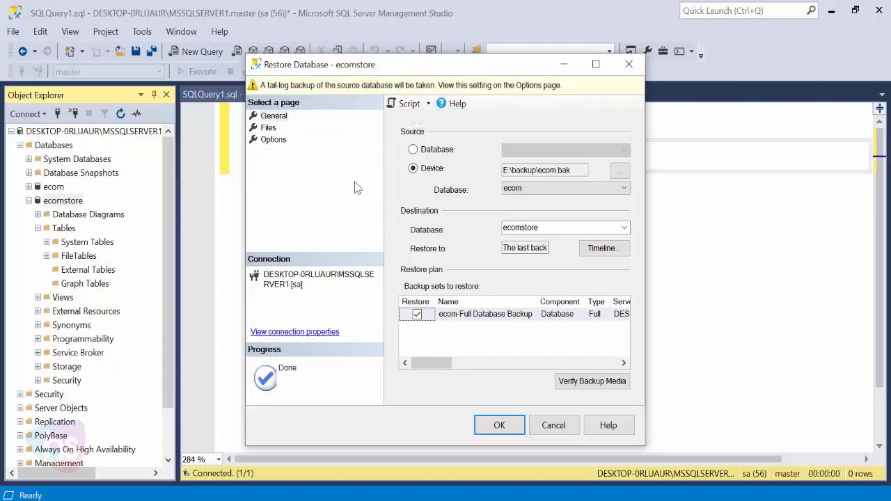
Turn off the tail-log backup and enable Overwrite the existing database (WITH REPLACE)
click(268, 128)
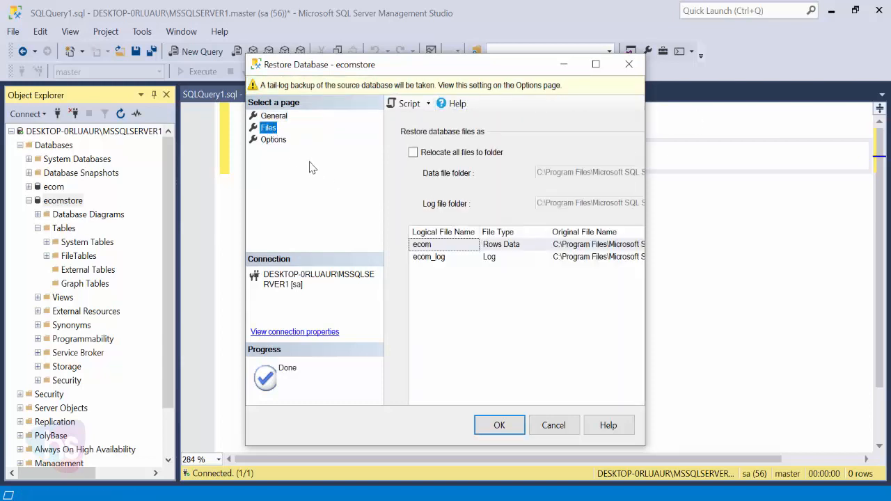
click(276, 140)
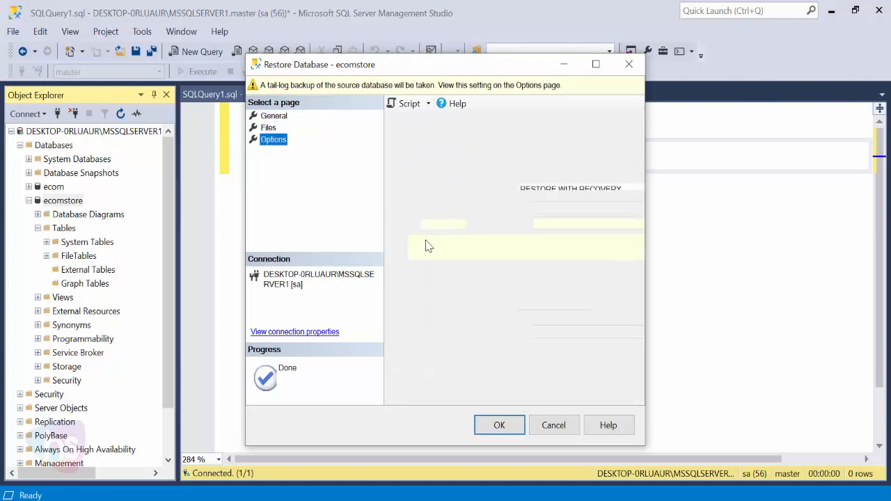
click(415, 287)
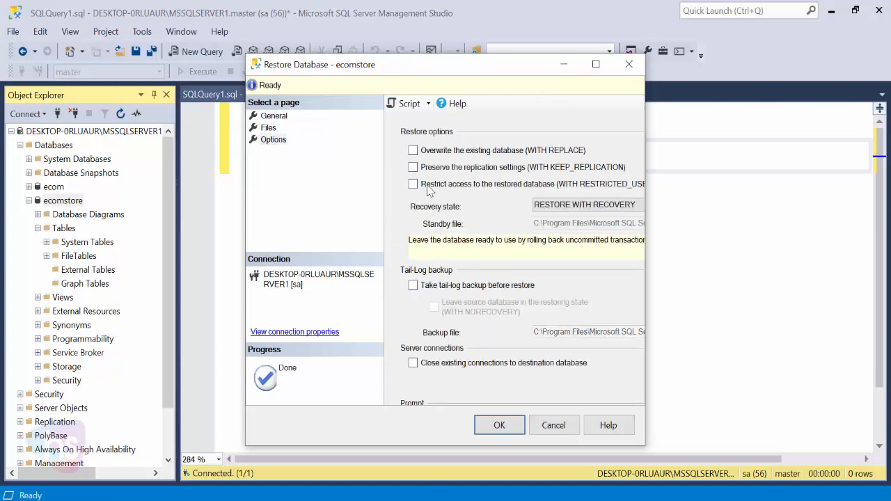
click(413, 151)
click(277, 118)
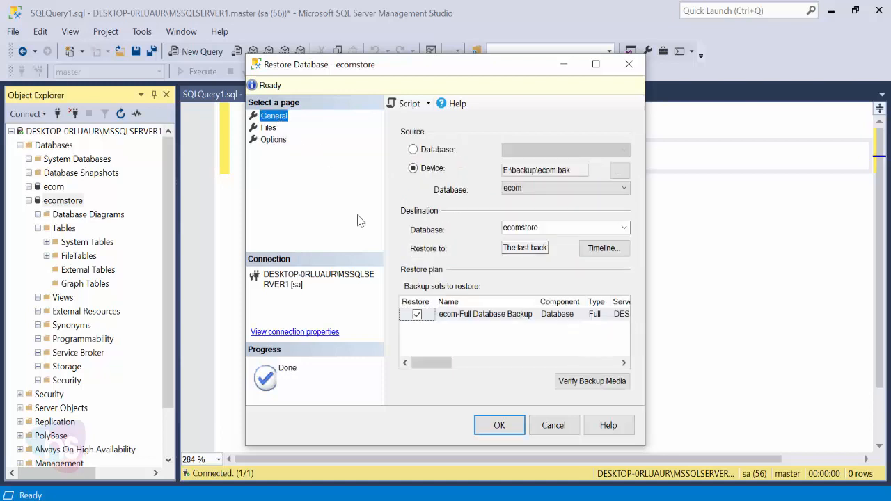
Run the ecomstore restore from ecom.bak and dismiss the success message
click(512, 431)
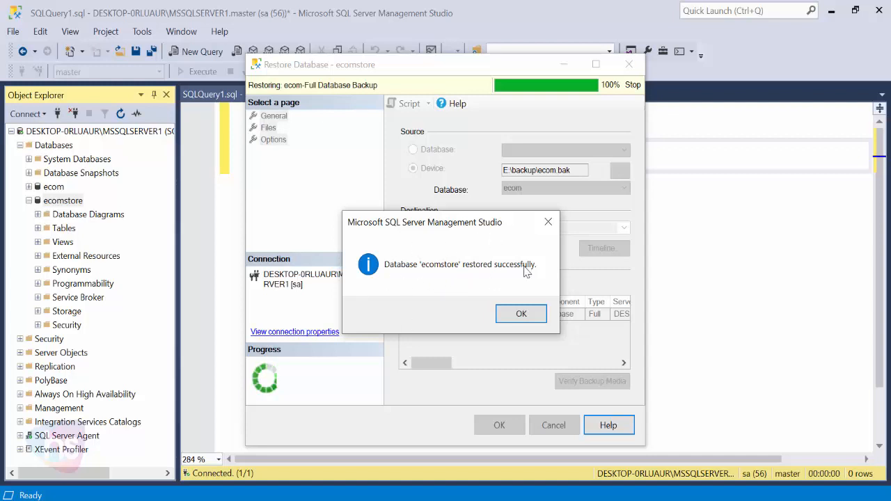
click(527, 314)
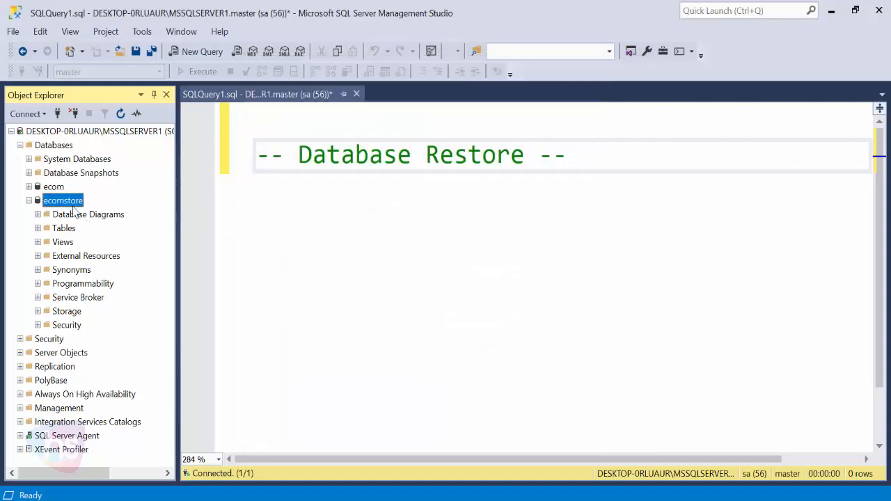
Refresh ecomstore, browse its restored tables from dbo.colors down, and select sales.order_items
click(129, 114)
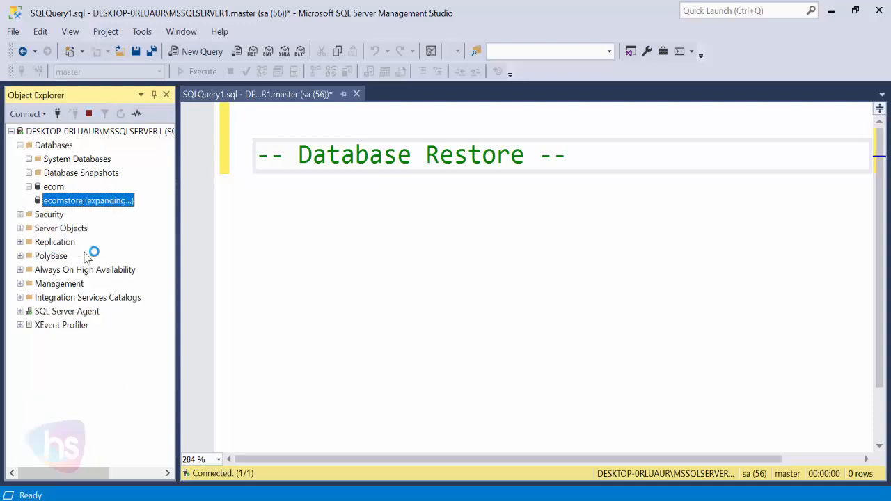
click(38, 229)
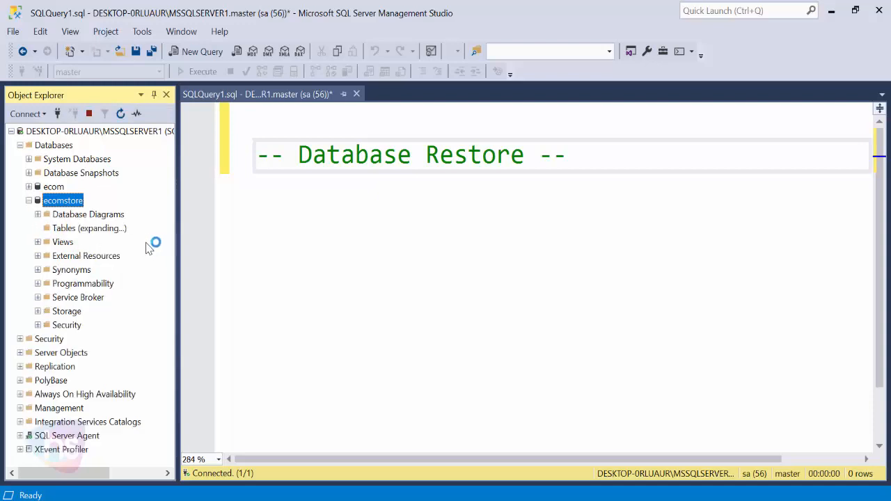
scroll(148, 243, down, 2)
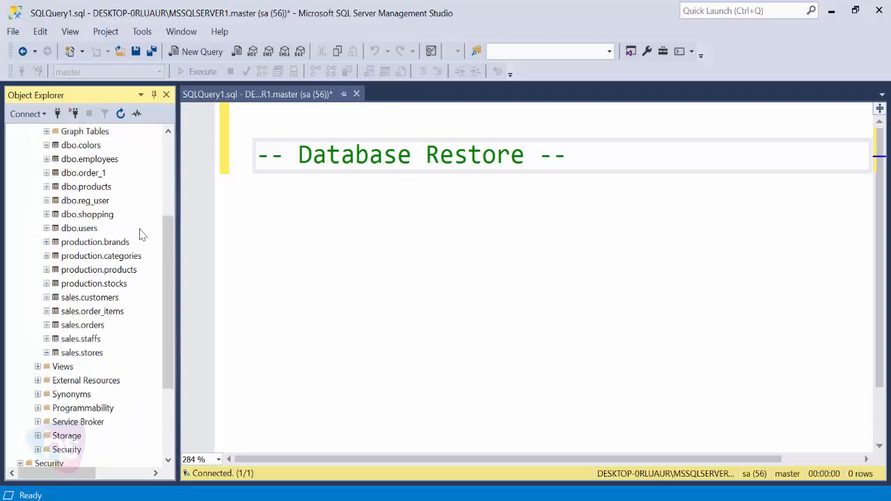
click(88, 148)
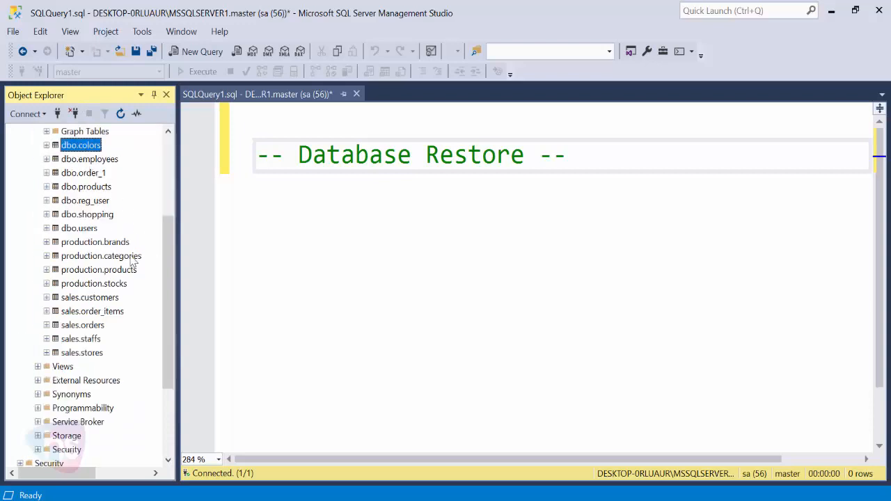
key(Down)
key(Down)
key(Down)
key(Down)
key(Down)
key(Down)
key(Down)
key(Down)
key(Down)
key(Down)
key(Down)
key(Down)
key(Down)
key(Down)
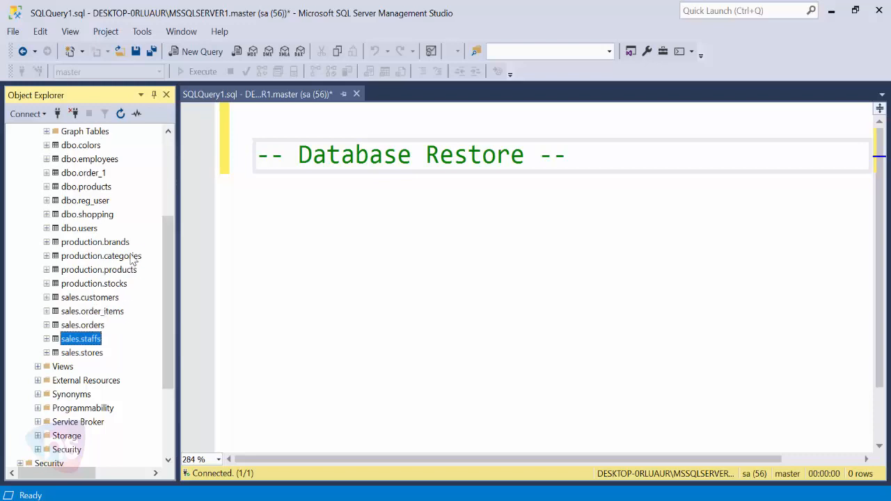
scroll(118, 252, up, 2)
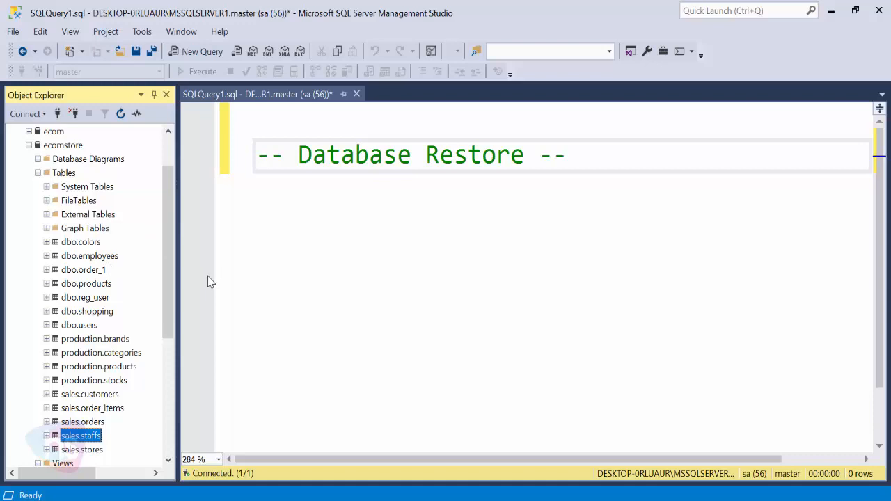
drag(171, 263, 172, 284)
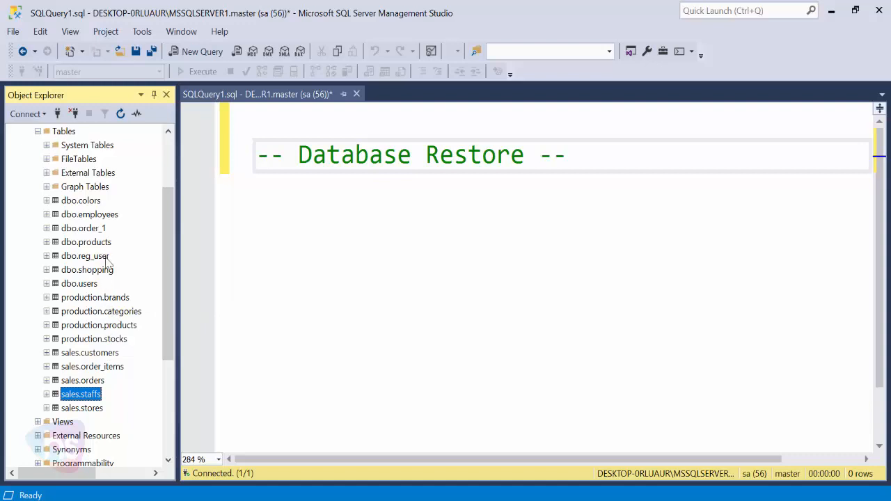
click(104, 367)
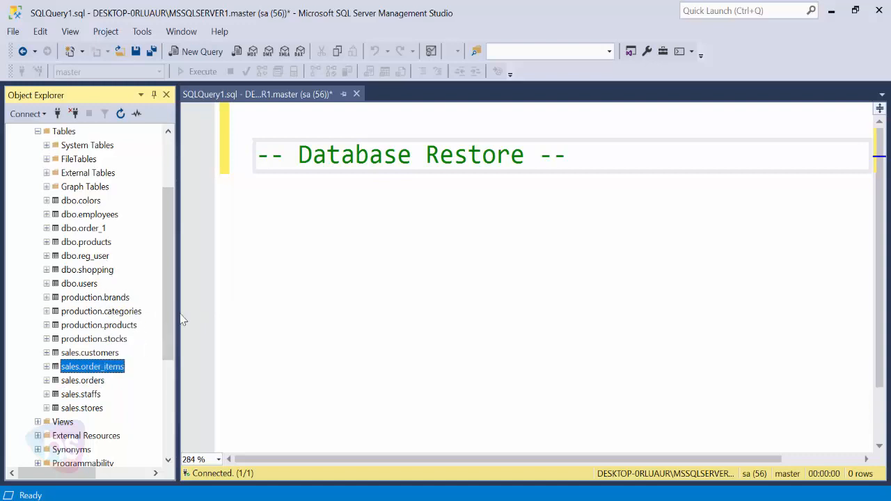
click(312, 221)
Begin typing 'select * from sales.' below the comment and set the query database to ecomstore
click(596, 159)
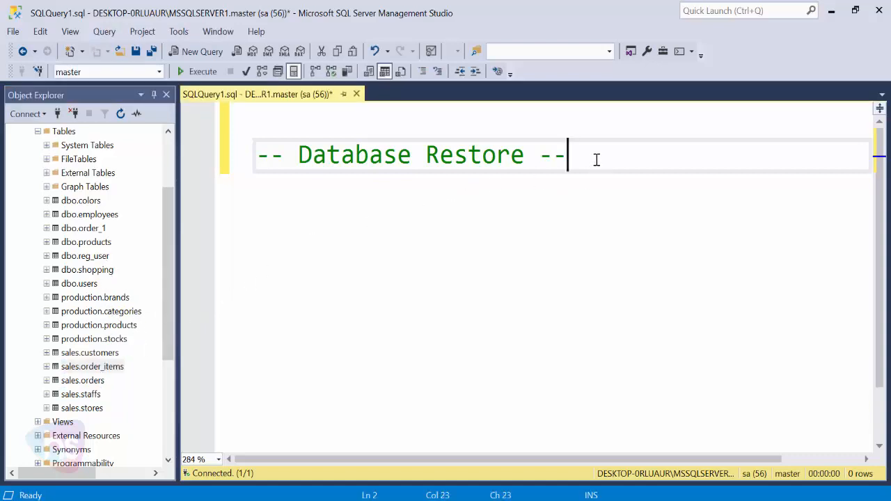
key(Return)
key(Return)
key(Return)
text(sal)
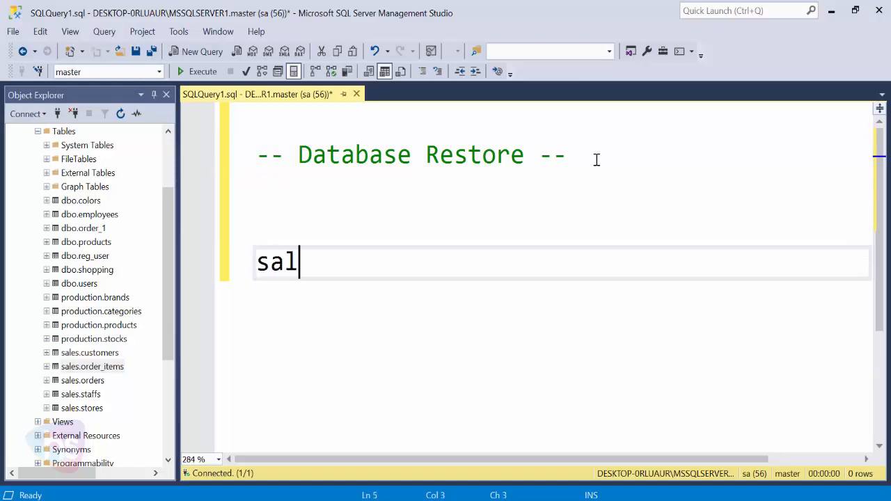
key(BackSpace)
key(BackSpace)
key(BackSpace)
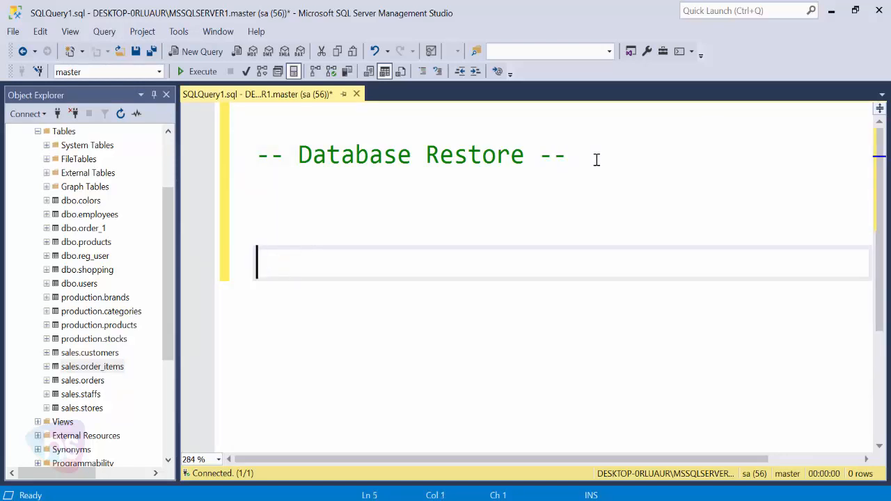
text(select )
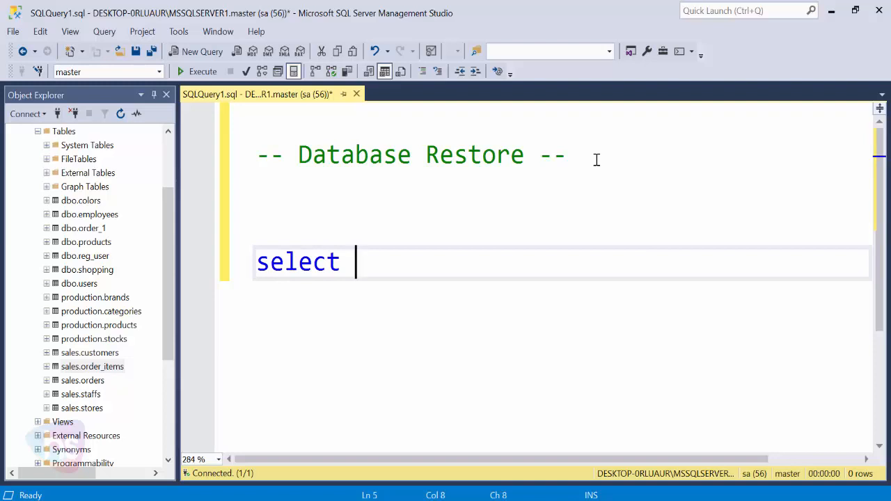
text(* from sa)
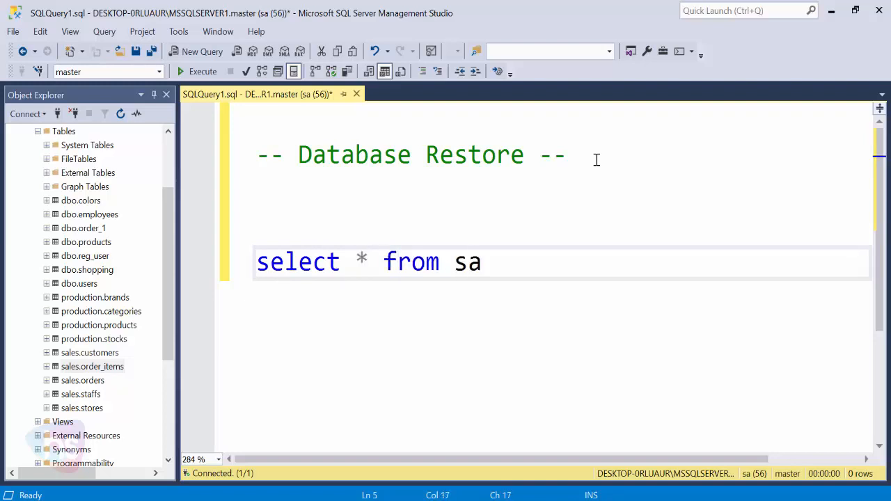
text(les.)
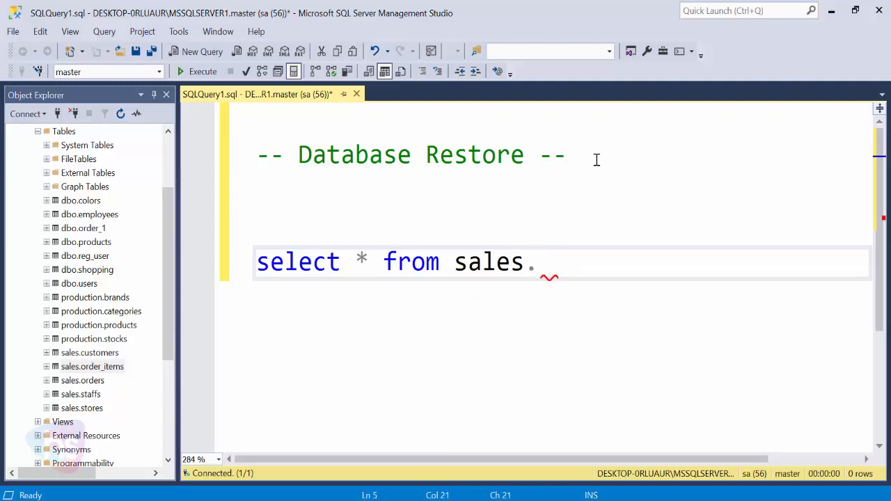
text(order)
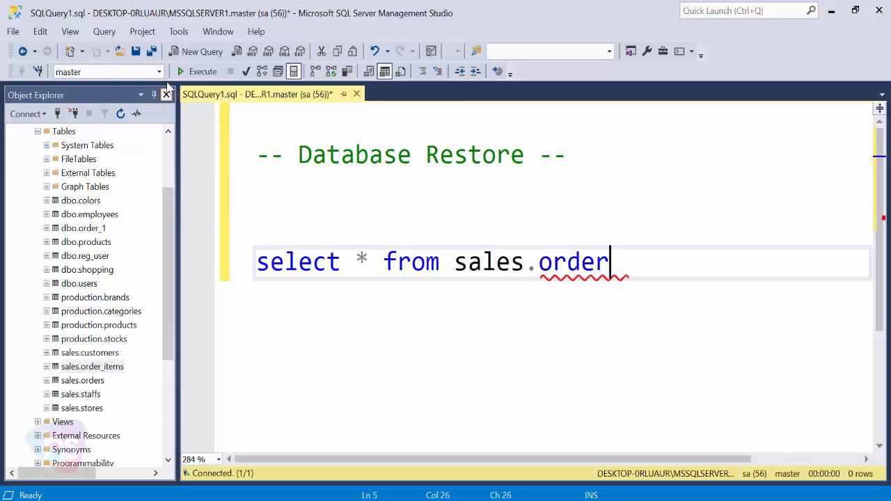
click(159, 71)
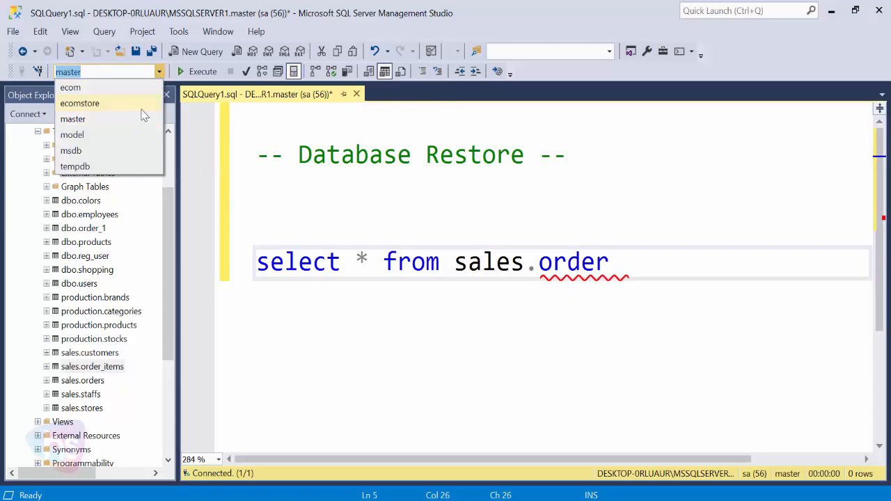
click(117, 104)
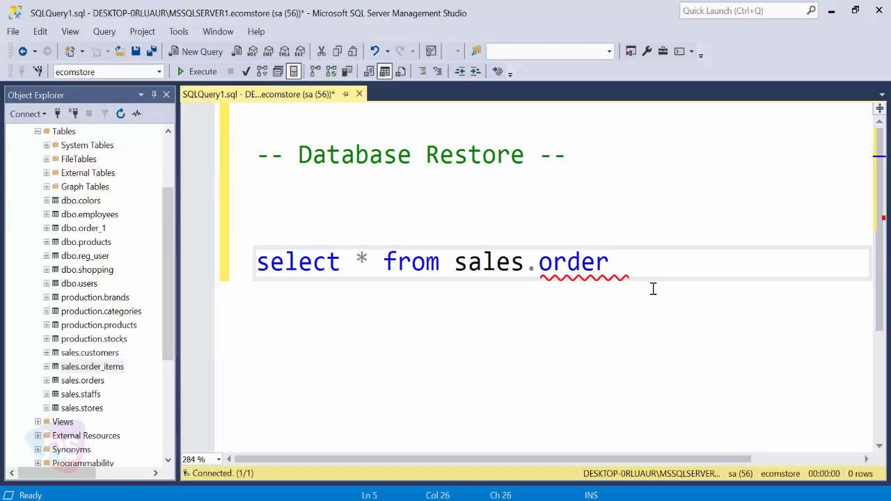
Complete 'select * from sales.order_items;' and run it, returning 4,722 rows
key(BackSpace)
key(BackSpace)
key(BackSpace)
key(BackSpace)
key(BackSpace)
key(BackSpace)
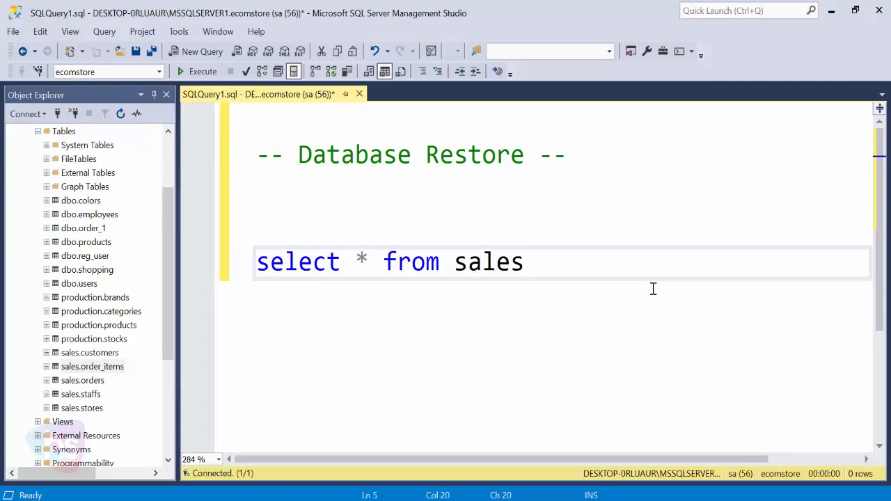
text(.)
key(Down)
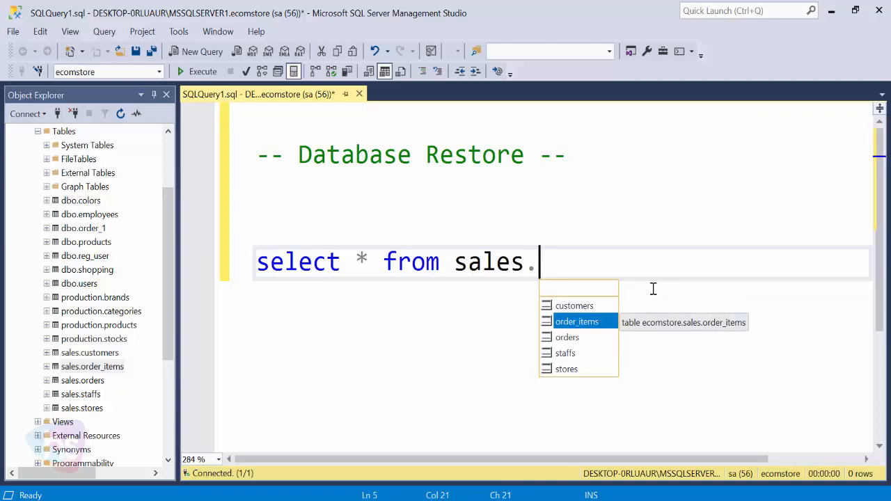
key(Tab)
text(;)
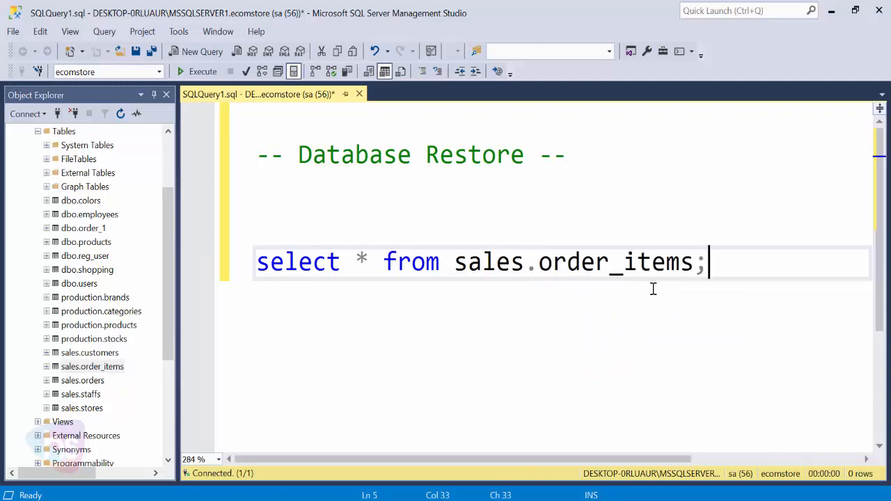
key(F5)
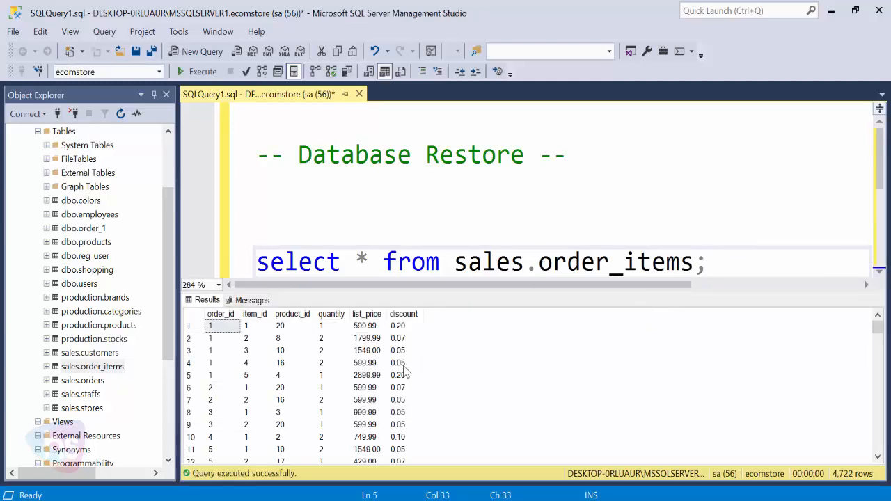
Raise the results splitter to enlarge the sales.order_items grid, then collapse Tables and ecomstore in Object Explorer
scroll(446, 366, down, 5)
scroll(456, 360, down, 9)
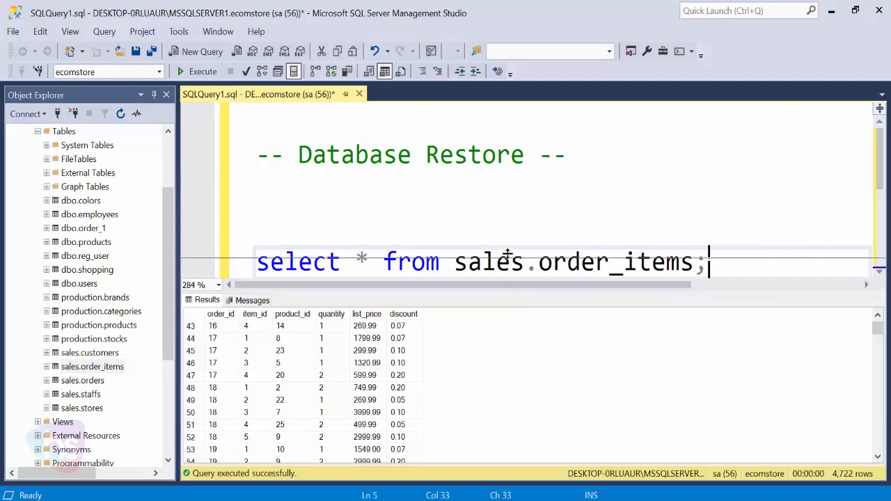
drag(508, 293, 508, 256)
scroll(565, 192, down, 1)
scroll(565, 192, down, 1)
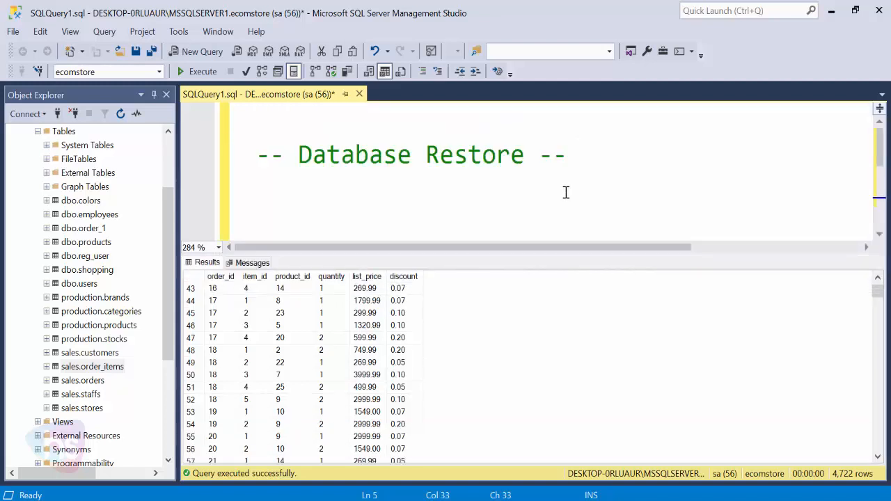
scroll(565, 192, down, 1)
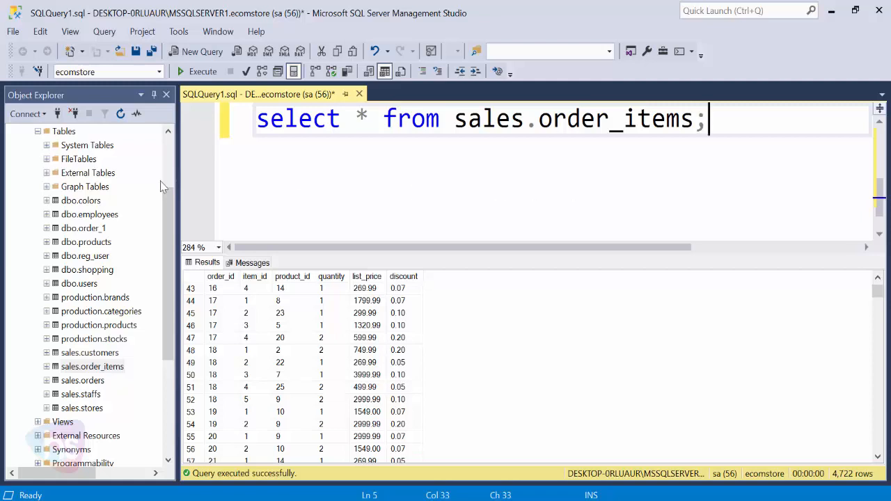
click(37, 131)
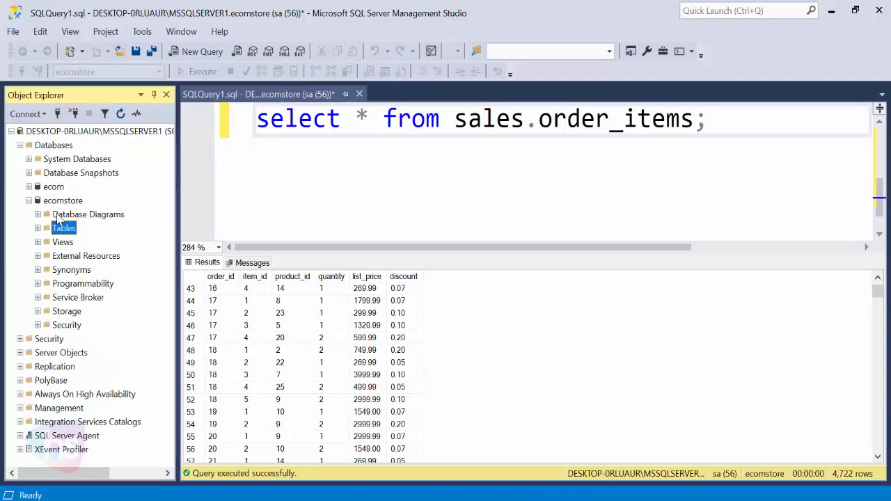
click(28, 201)
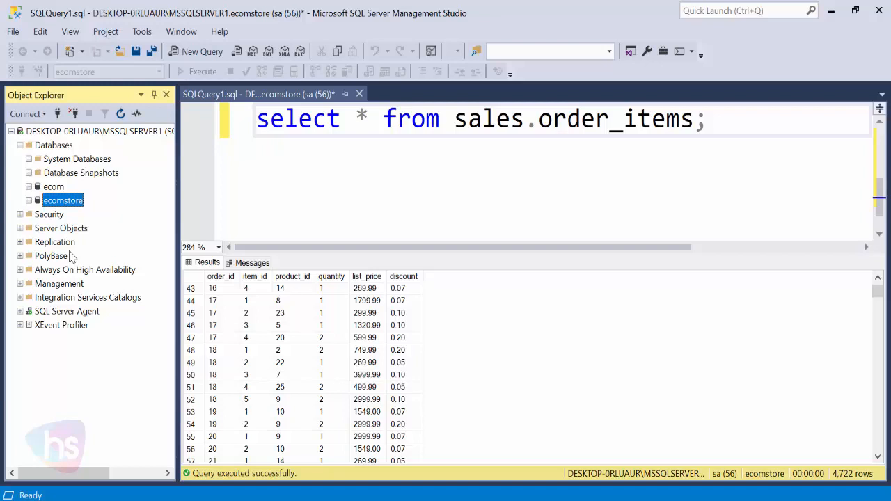
right_click(47, 204)
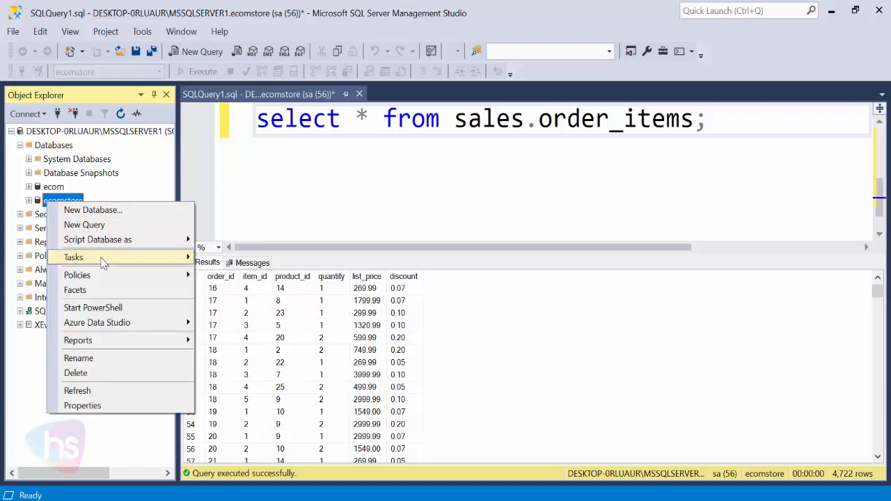
mouse_move(103, 262)
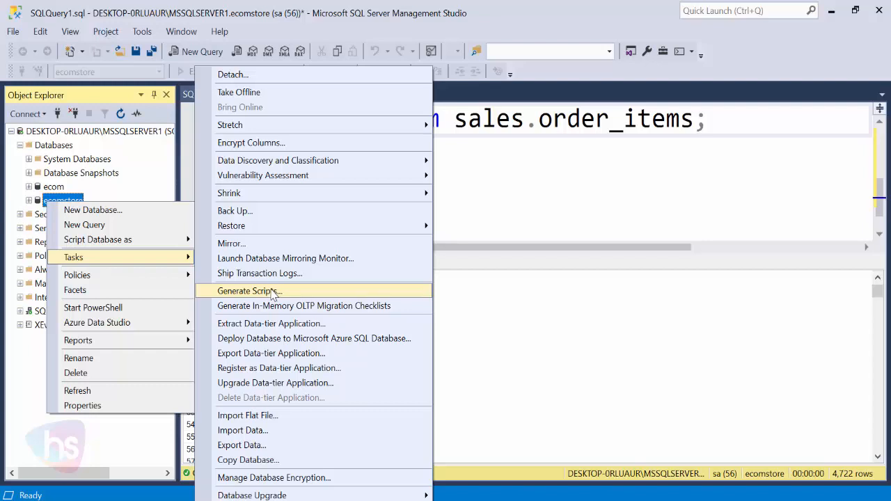
click(515, 218)
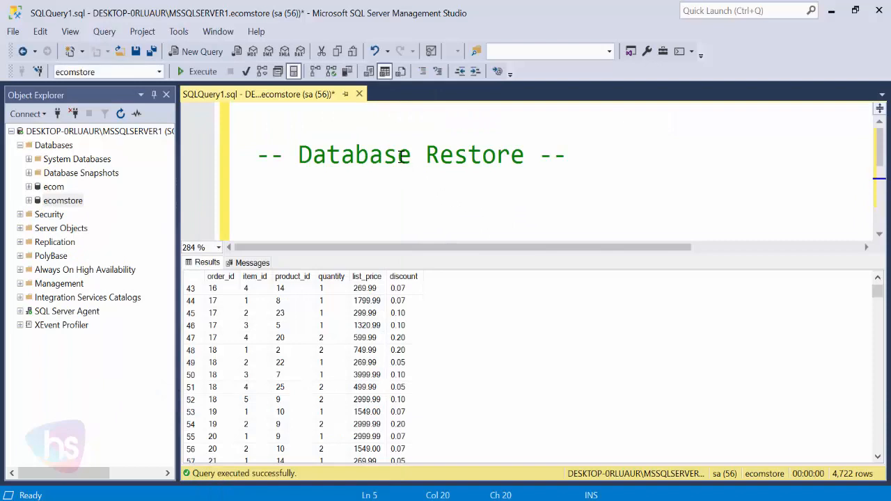
click(402, 158)
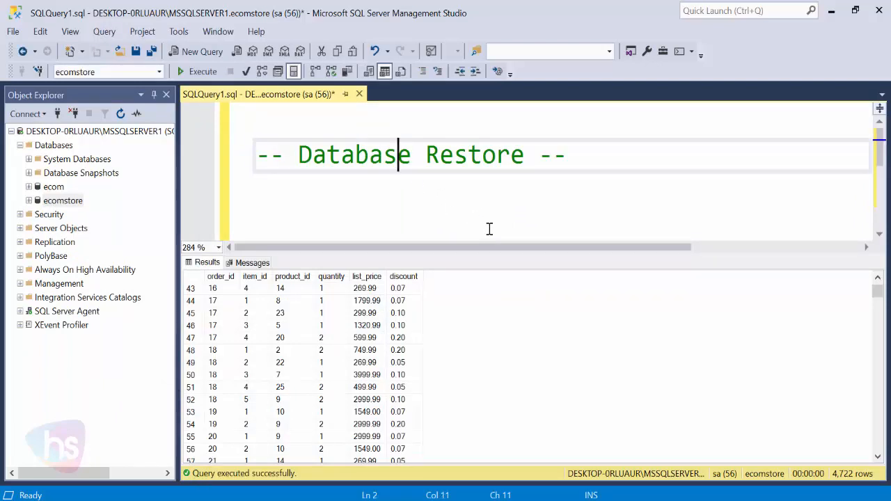